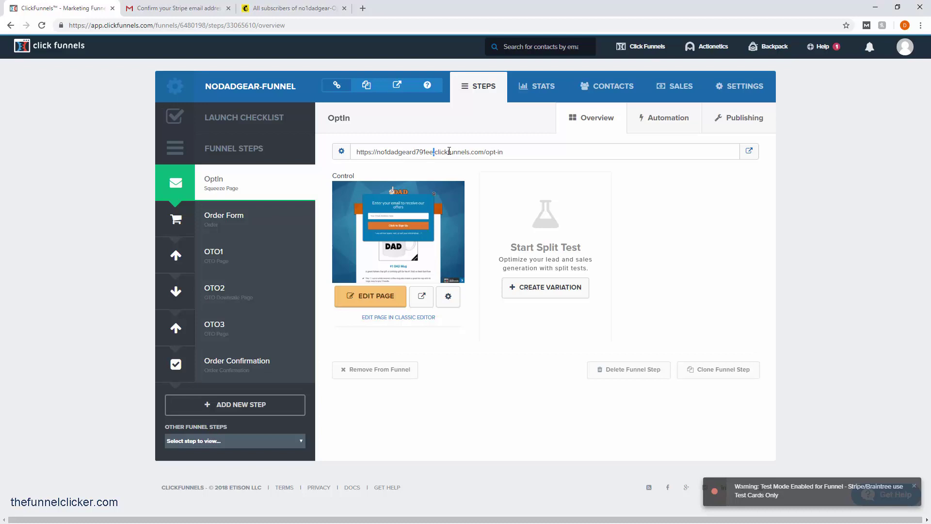
# Step: Go to Domains from the account menu, dismiss the test mode warning, and start a new domain
pyautogui.moveTo(433, 152); pyautogui.dragTo(486, 150)
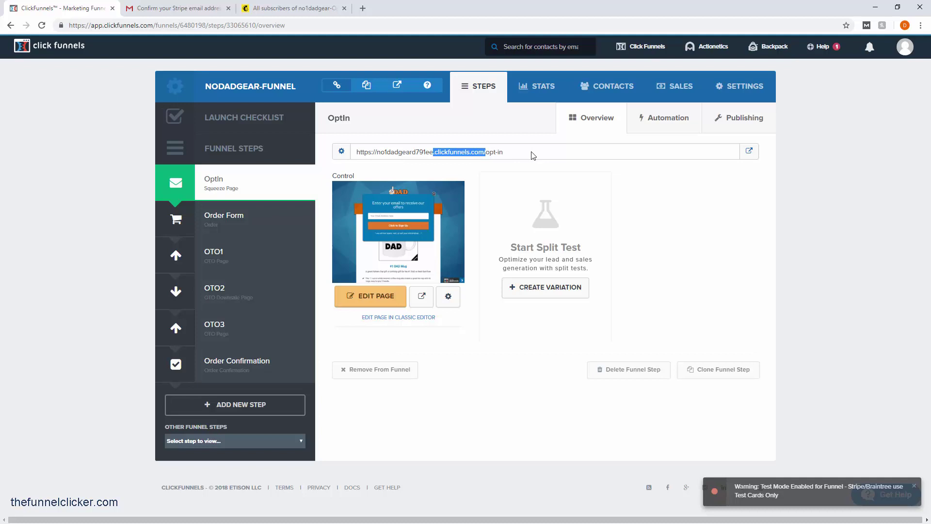
pyautogui.click(905, 49)
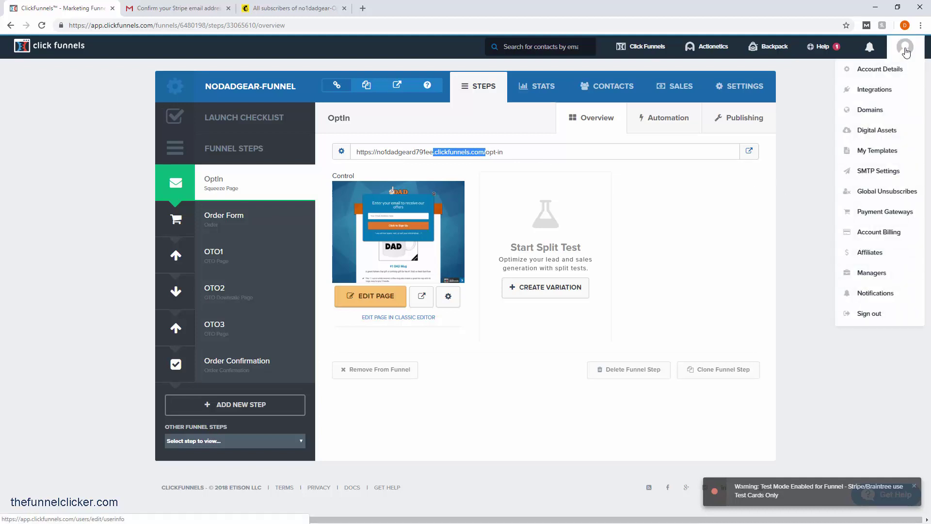
pyautogui.click(870, 111)
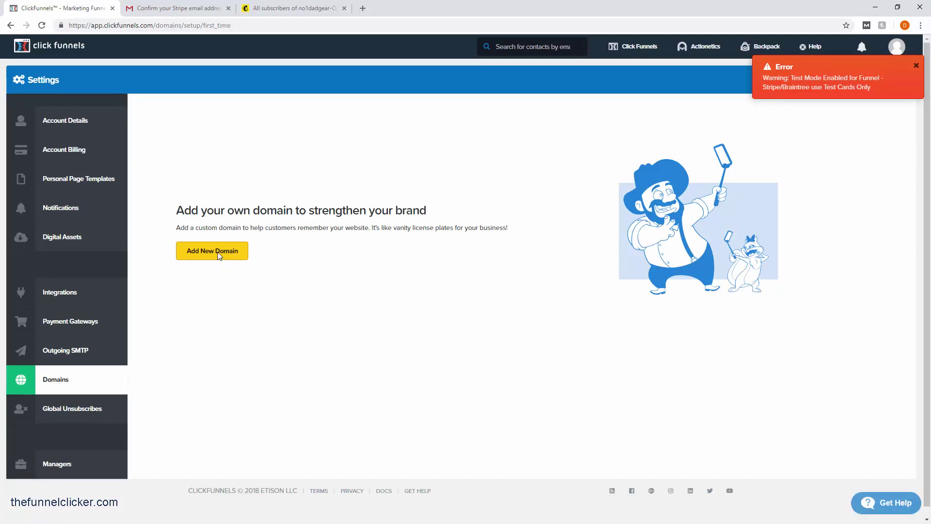
pyautogui.click(916, 66)
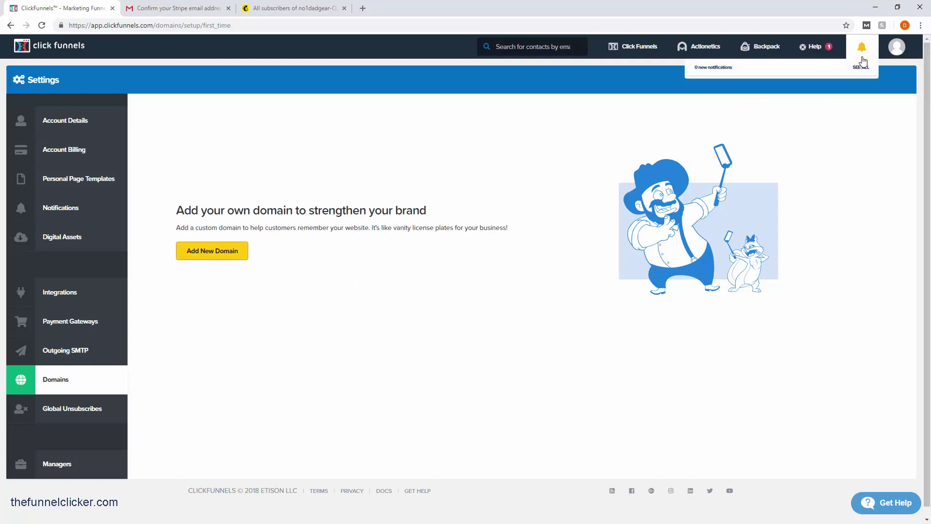
pyautogui.click(211, 253)
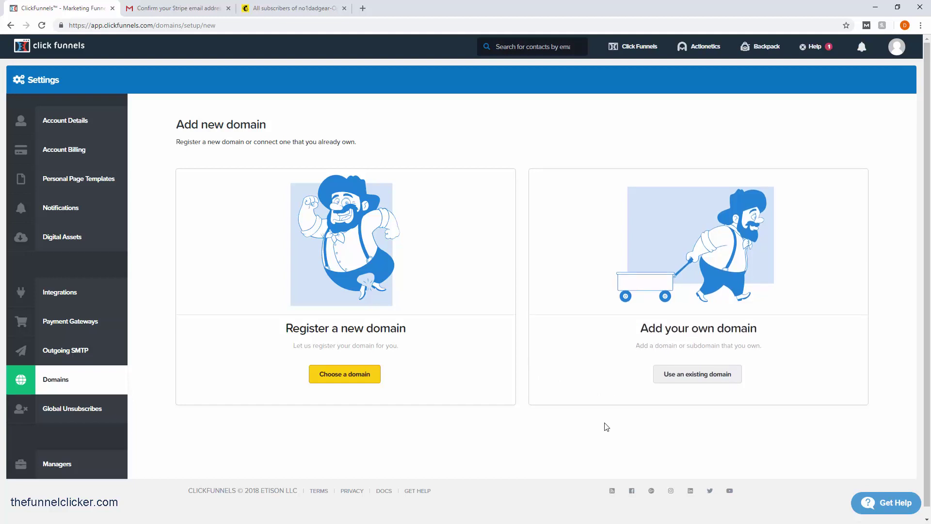
pyautogui.click(690, 378)
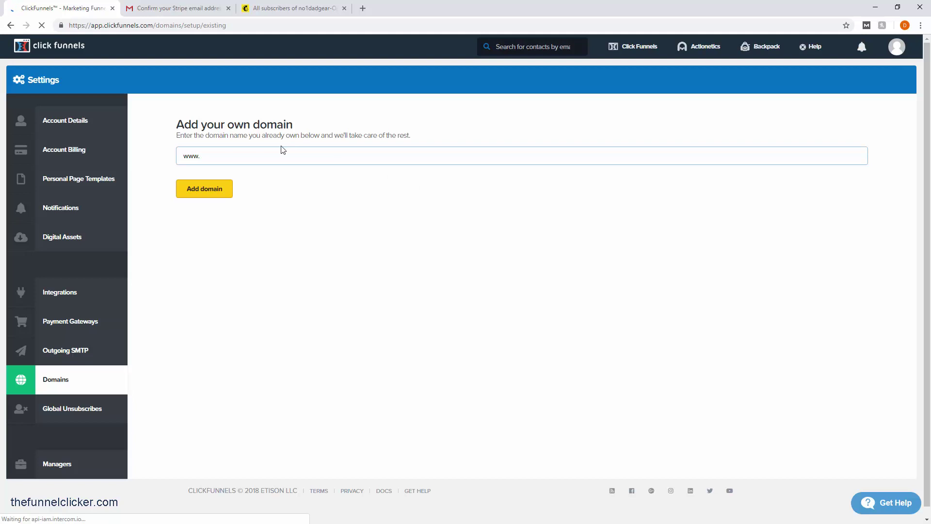
pyautogui.click(205, 158)
pyautogui.moveTo(205, 159); pyautogui.dragTo(176, 158)
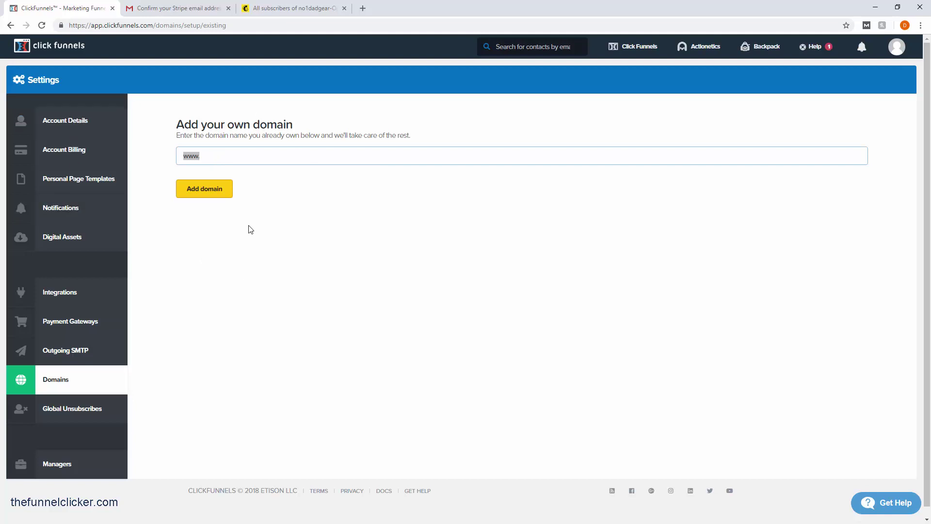
pyautogui.click(224, 153)
pyautogui.moveTo(223, 153); pyautogui.dragTo(169, 154)
pyautogui.write('test123.no1dadgear.com')
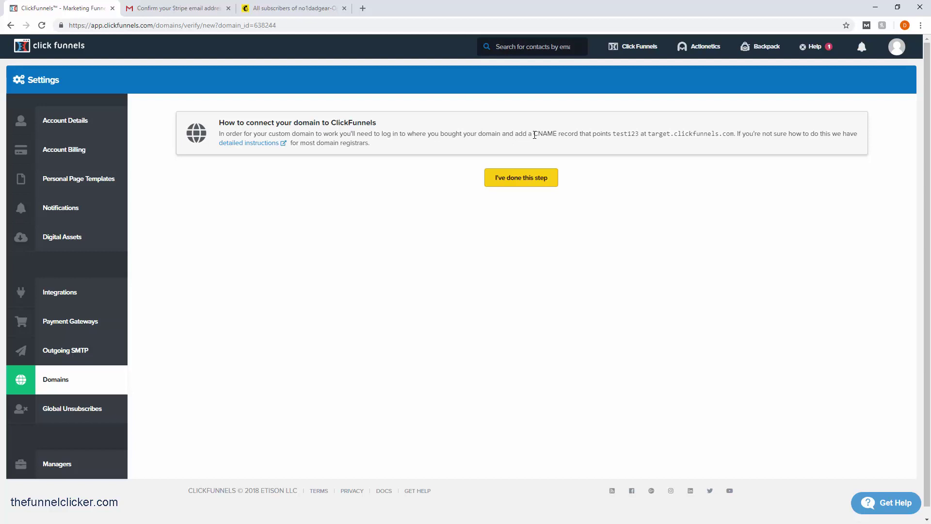
# Step: Review the required CNAME record pointing test123 to target.clickfunnels.com, then move to Namecheap
pyautogui.moveTo(533, 134); pyautogui.dragTo(560, 132)
pyautogui.hotkey('alt', 'Tab')
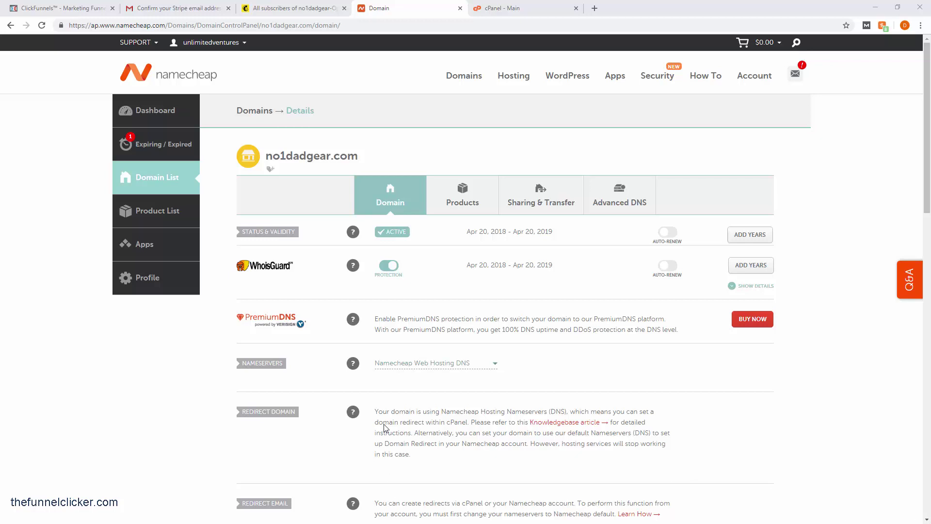
# Step: Show Advanced DNS for no1dadgear.com in Namecheap and close the old cPanel tab
pyautogui.doubleClick(269, 156)
pyautogui.hotkey('ctrl', 'c')
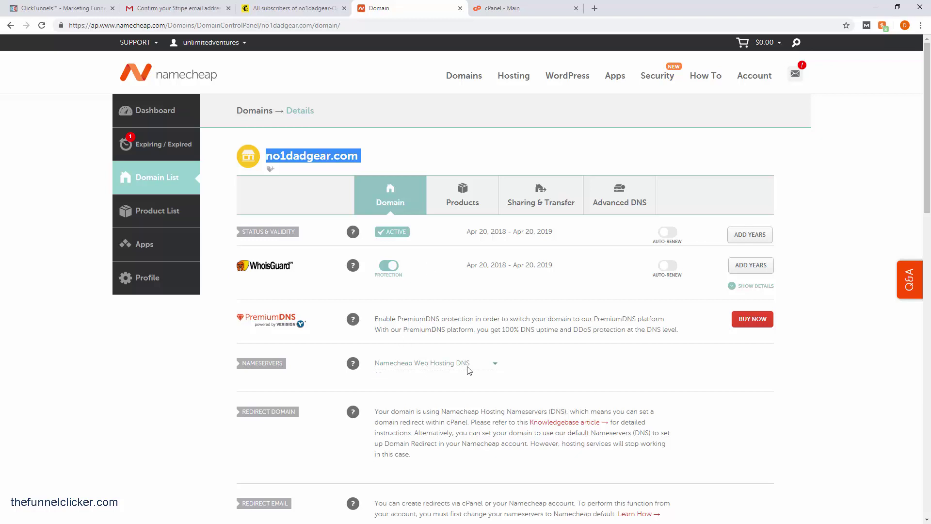
pyautogui.click(618, 199)
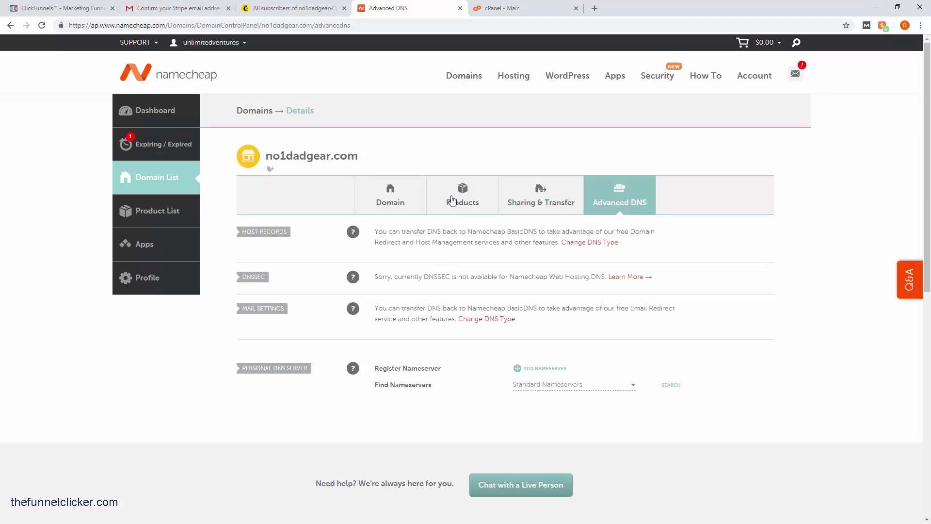
pyautogui.click(575, 9)
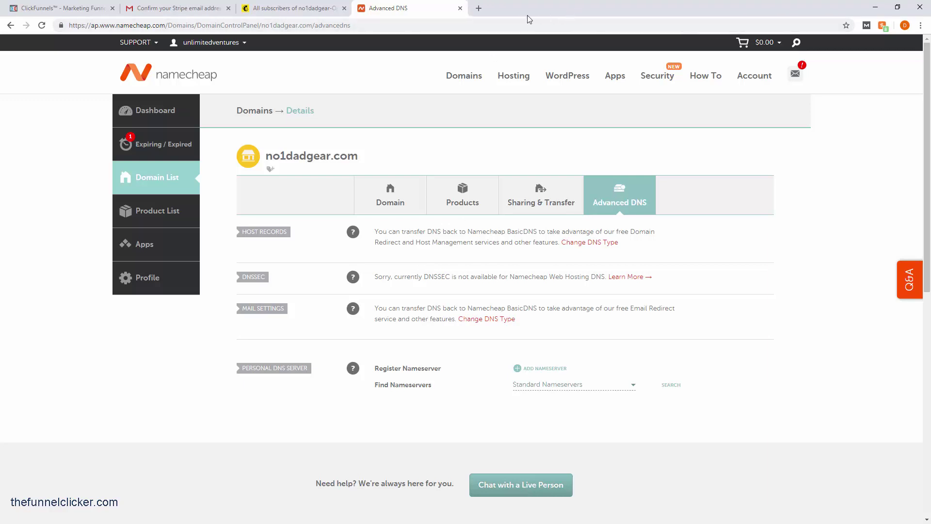
pyautogui.click(480, 9)
pyautogui.hotkey('ctrl', 'v')
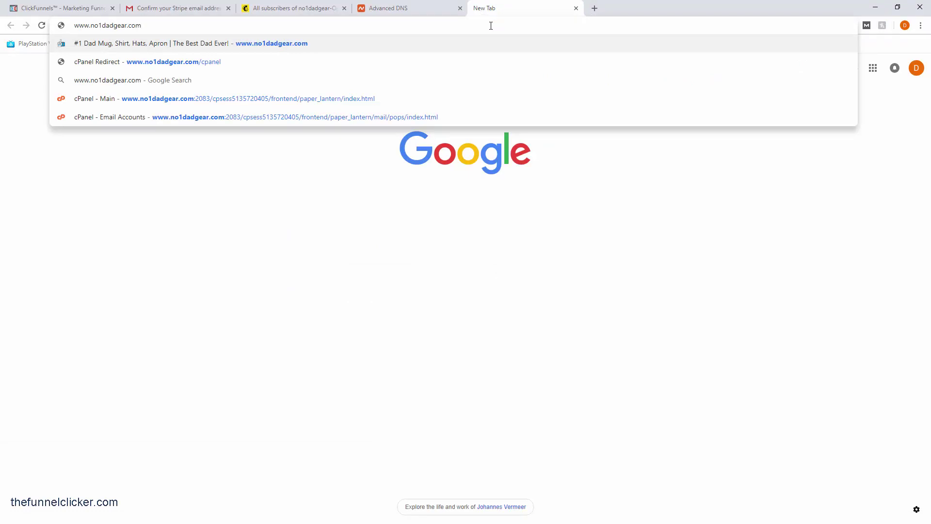
pyautogui.write('/')
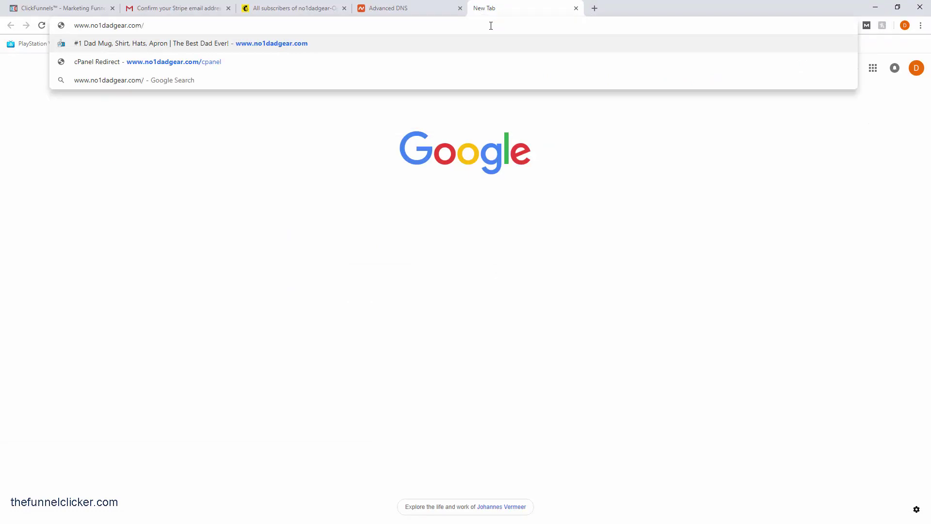
pyautogui.write('cpanel')
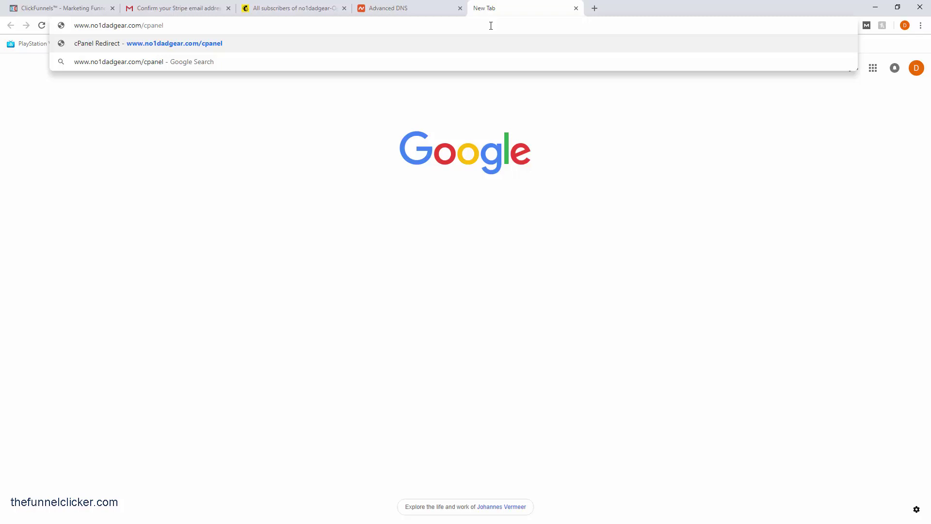
pyautogui.press('Return')
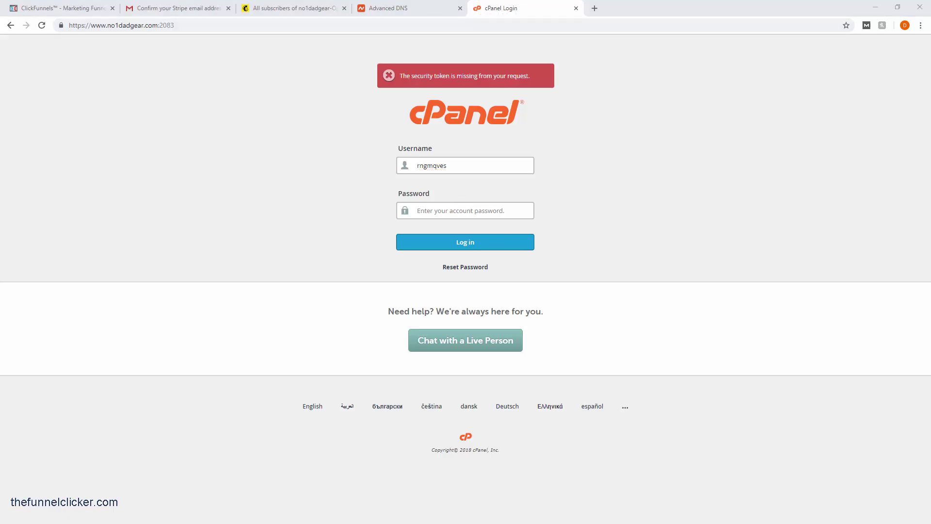
# Step: Log in to cPanel with the account password and decline saving it in Chrome
pyautogui.click(473, 210)
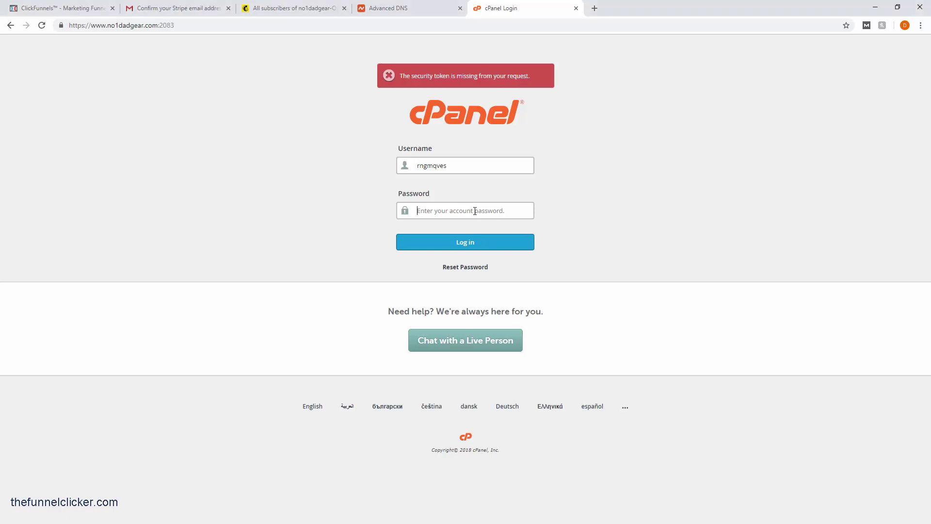
pyautogui.hotkey('ctrl', 'v')
pyautogui.click(479, 244)
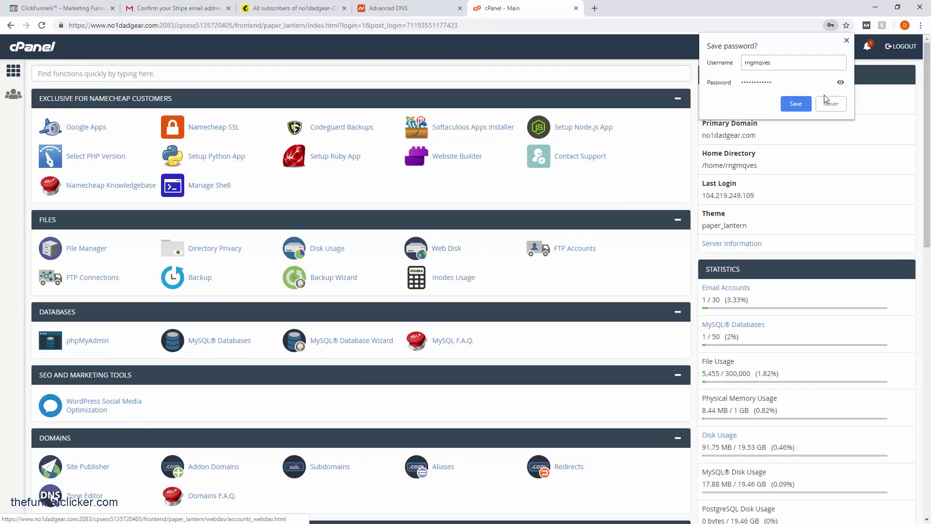
pyautogui.click(649, 137)
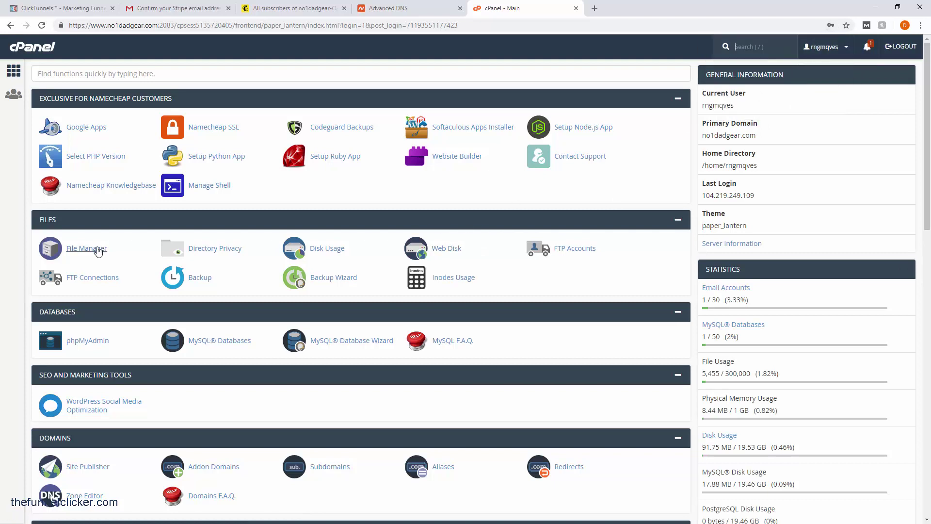
# Step: Go to the Zone Editor in cPanel's Domains section
pyautogui.click(22, 261)
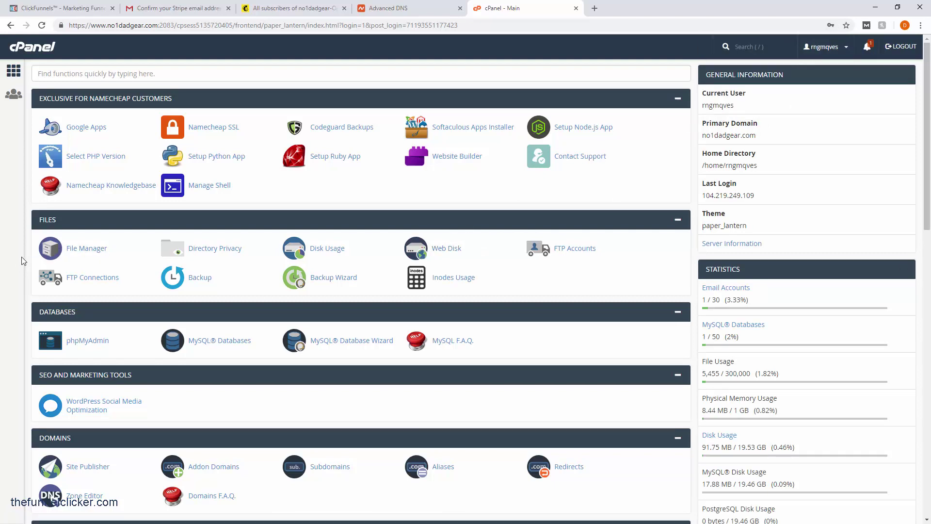
pyautogui.scroll(-1, 21, 262)
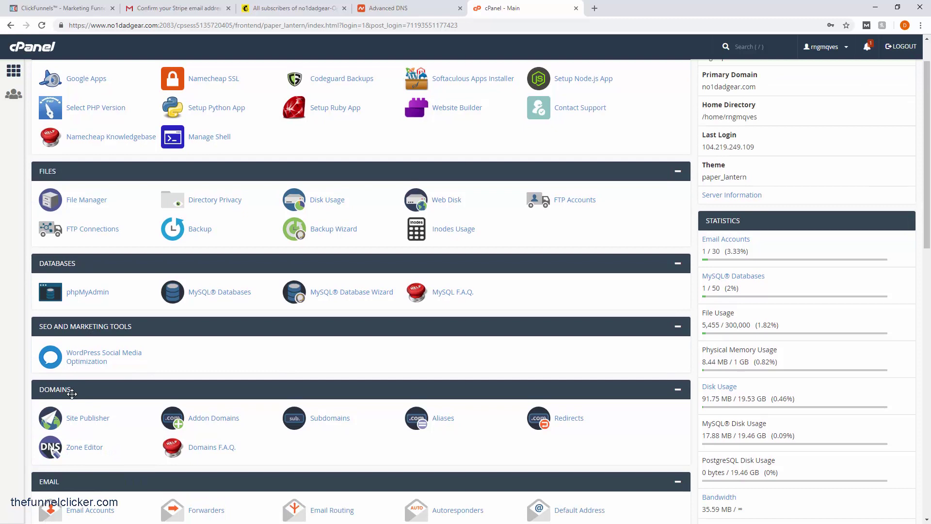
pyautogui.click(90, 453)
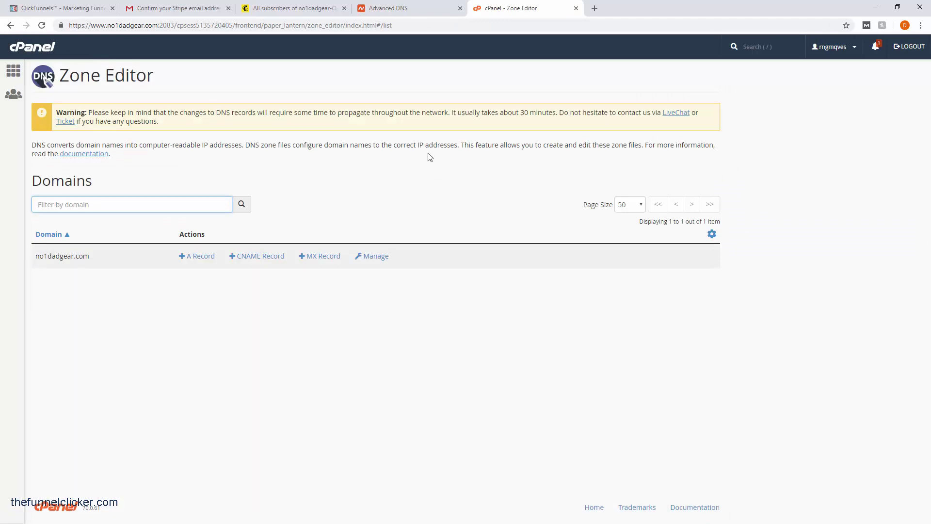
pyautogui.click(88, 15)
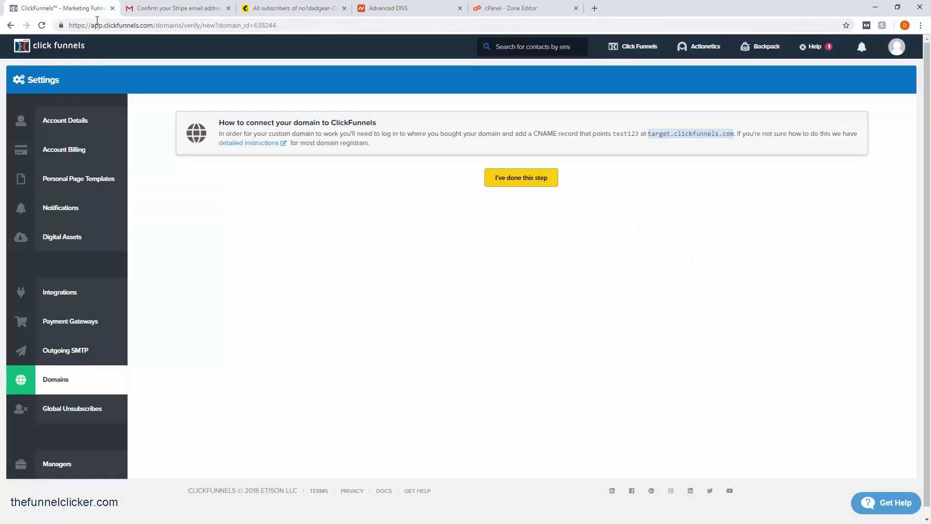
pyautogui.click(535, 134)
pyautogui.moveTo(533, 134); pyautogui.dragTo(578, 134)
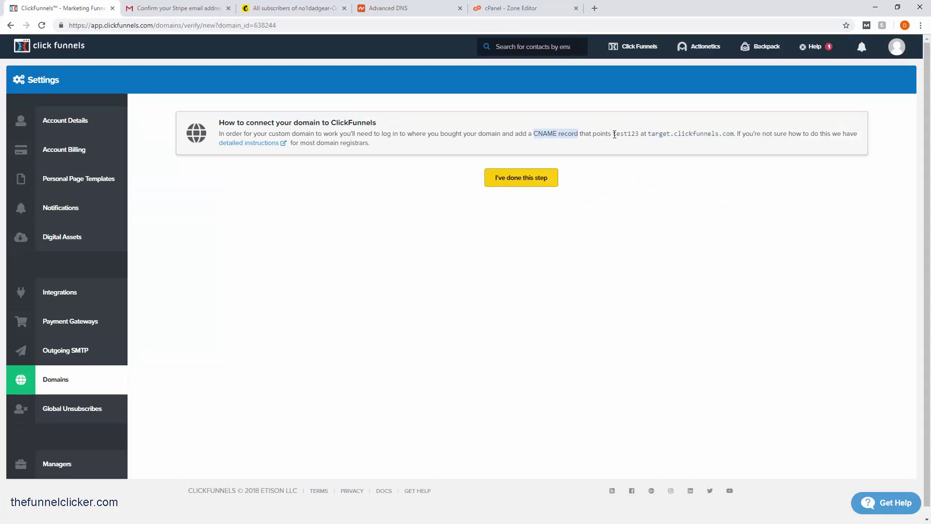
pyautogui.moveTo(613, 134); pyautogui.dragTo(637, 135)
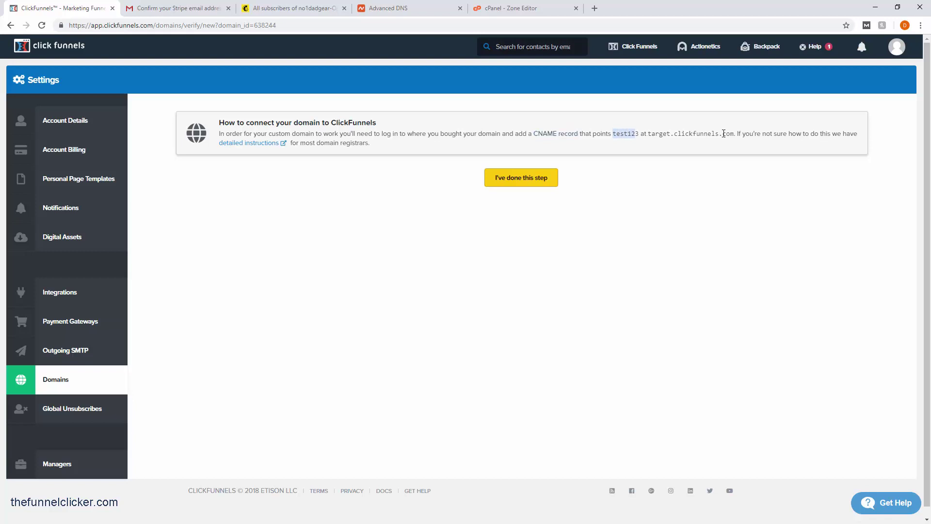
pyautogui.click(612, 132)
pyautogui.moveTo(614, 134); pyautogui.dragTo(639, 134)
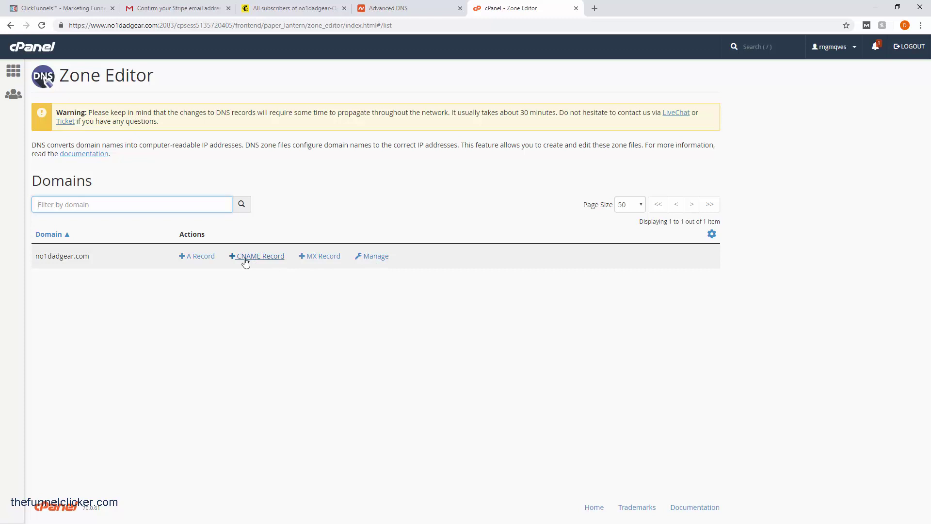
# Step: Manage the no1dadgear.com zone and filter its records to CNAME only
pyautogui.click(374, 258)
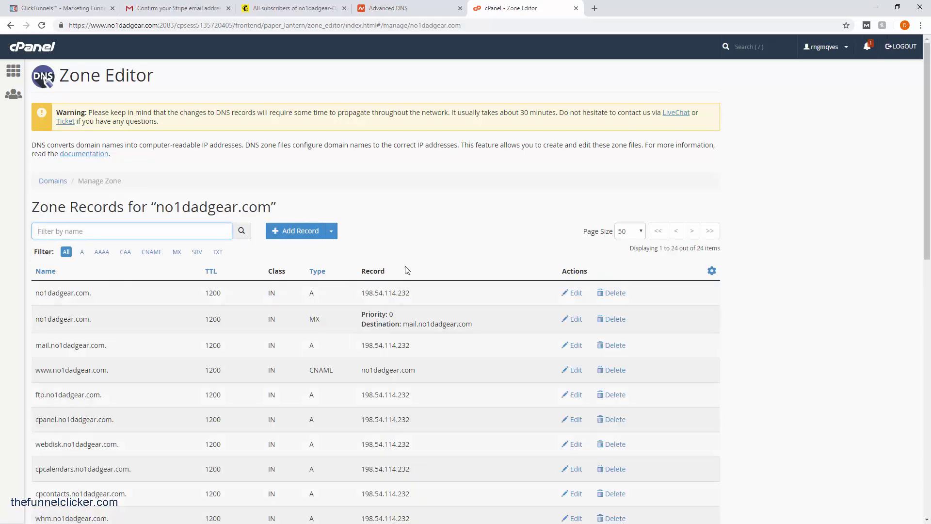
pyautogui.scroll(-3, 560, 227)
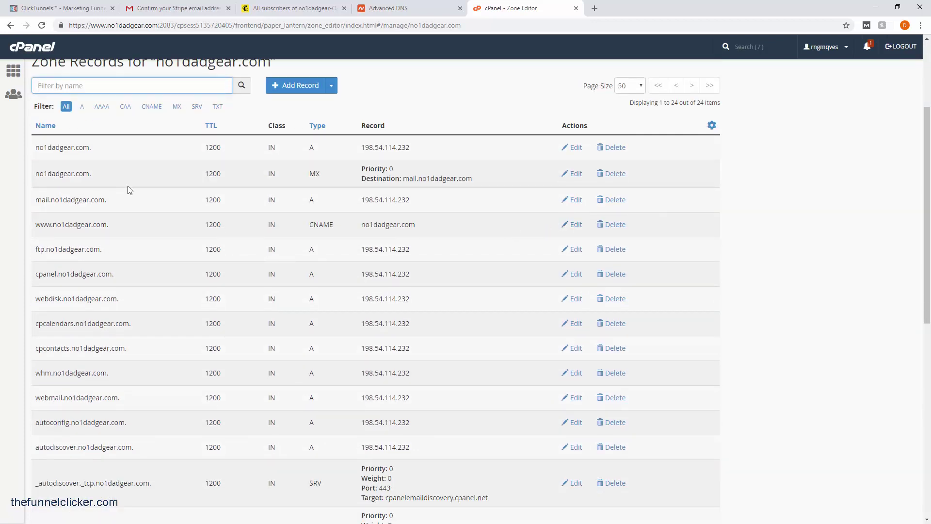
pyautogui.scroll(2, 130, 189)
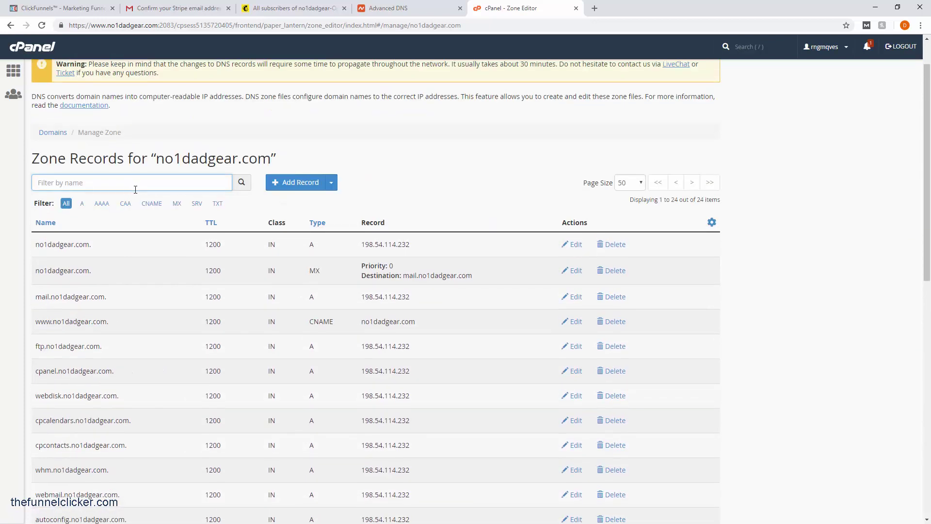
pyautogui.click(155, 208)
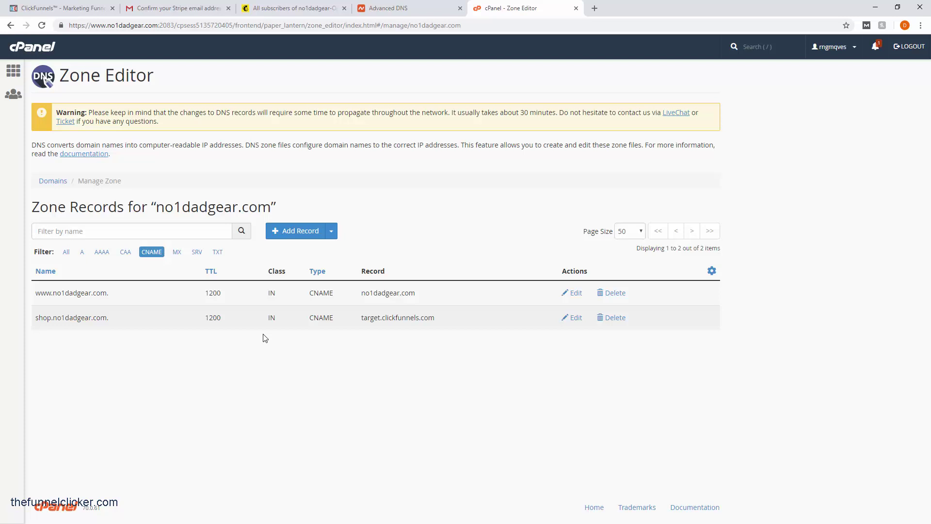
pyautogui.click(331, 231)
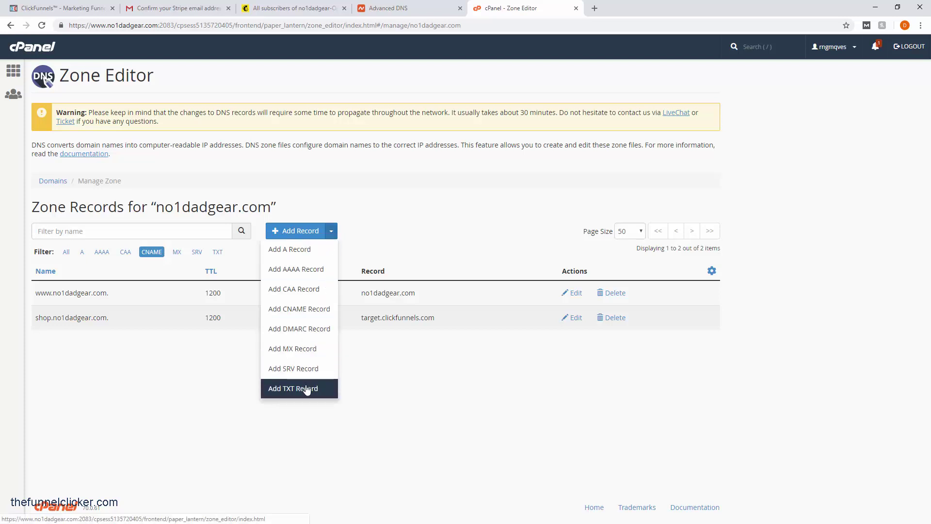
# Step: Start a new CNAME record named test123.no1dadgear.com
pyautogui.click(216, 374)
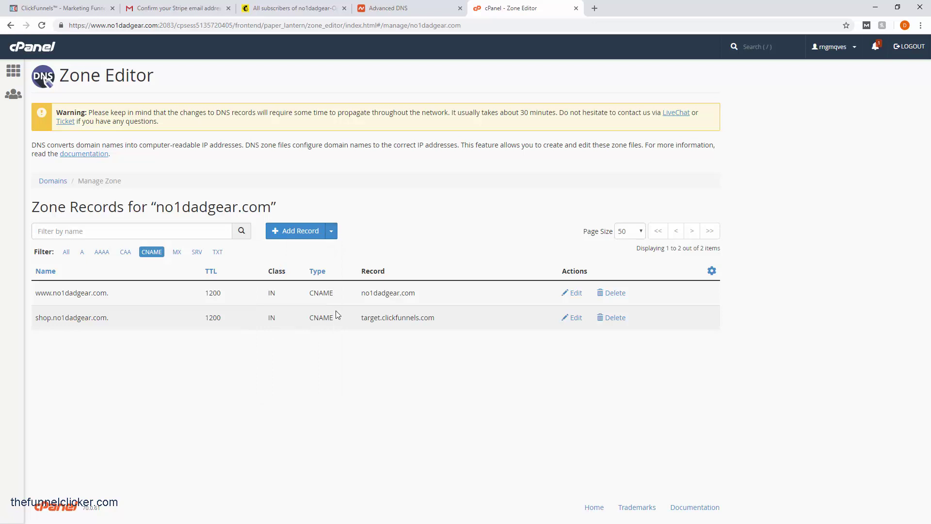
pyautogui.click(331, 232)
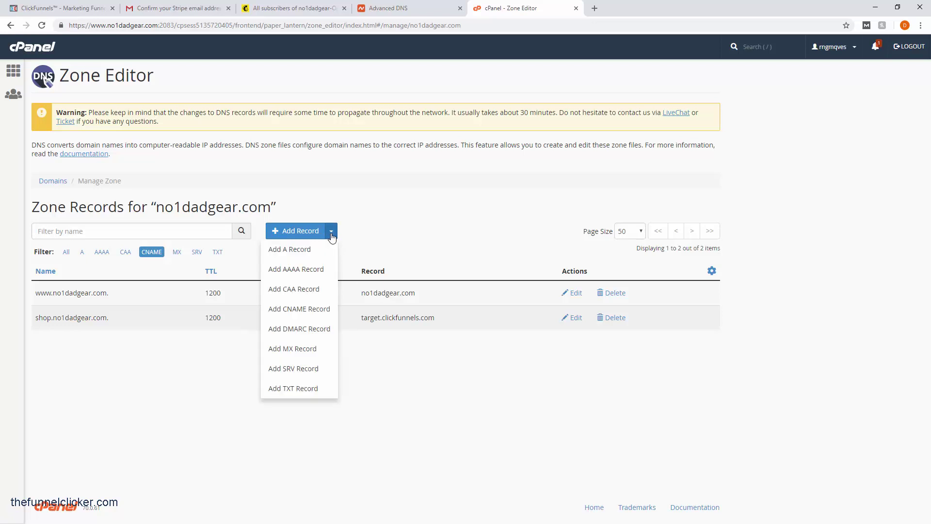
pyautogui.click(308, 310)
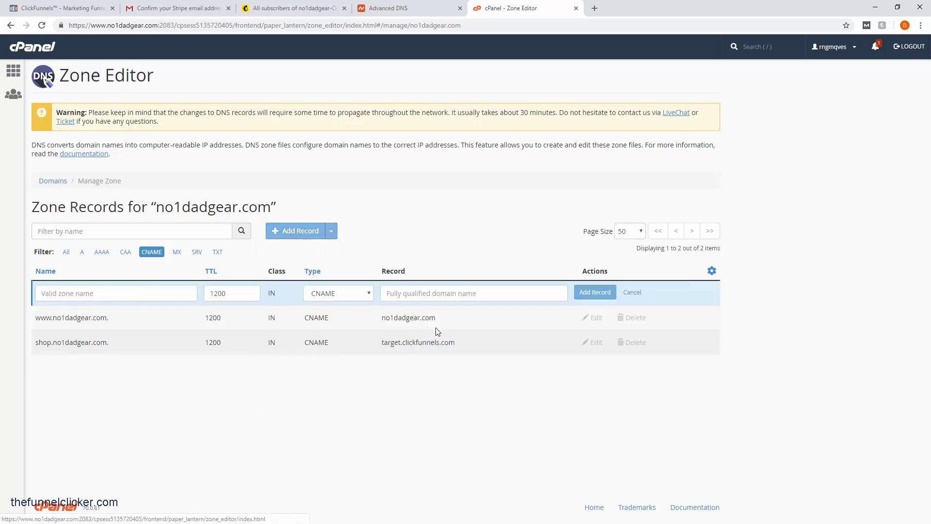
pyautogui.click(160, 298)
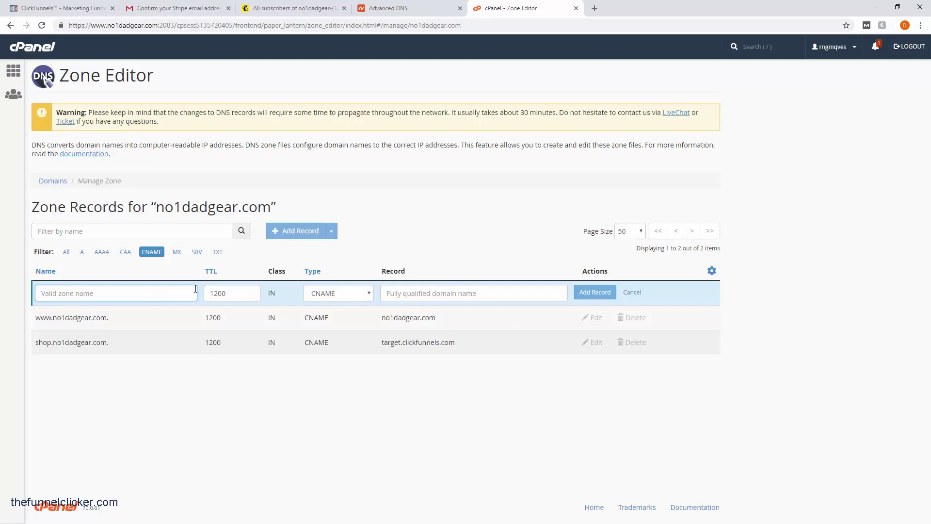
pyautogui.write('test123.no1dadgear.com.')
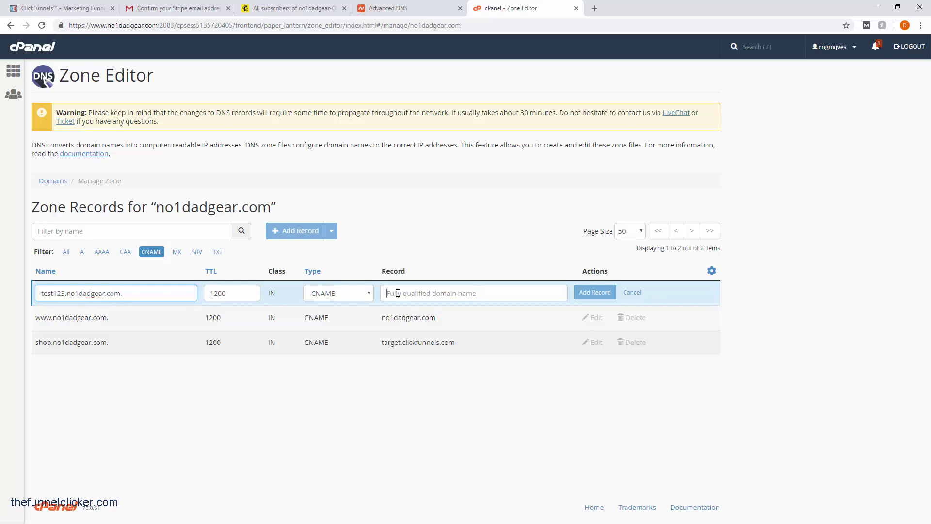
# Step: Copy target.clickfunnels.com from the existing record into the new record's target field
pyautogui.click(398, 293)
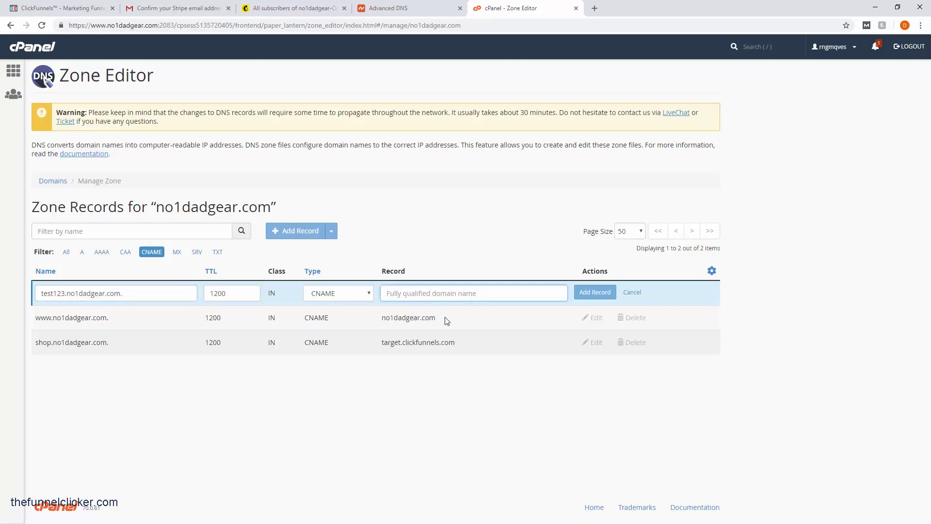
pyautogui.tripleClick(465, 343)
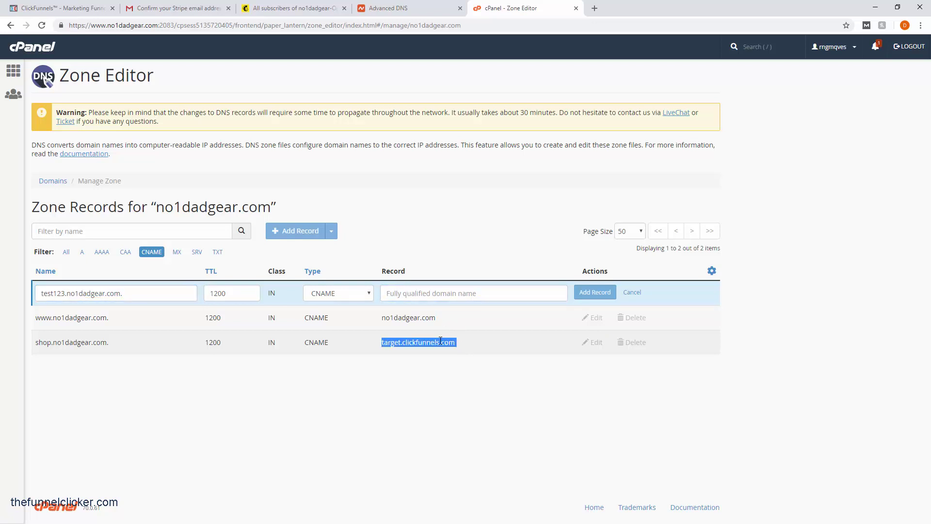
pyautogui.rightClick(442, 343)
pyautogui.click(456, 348)
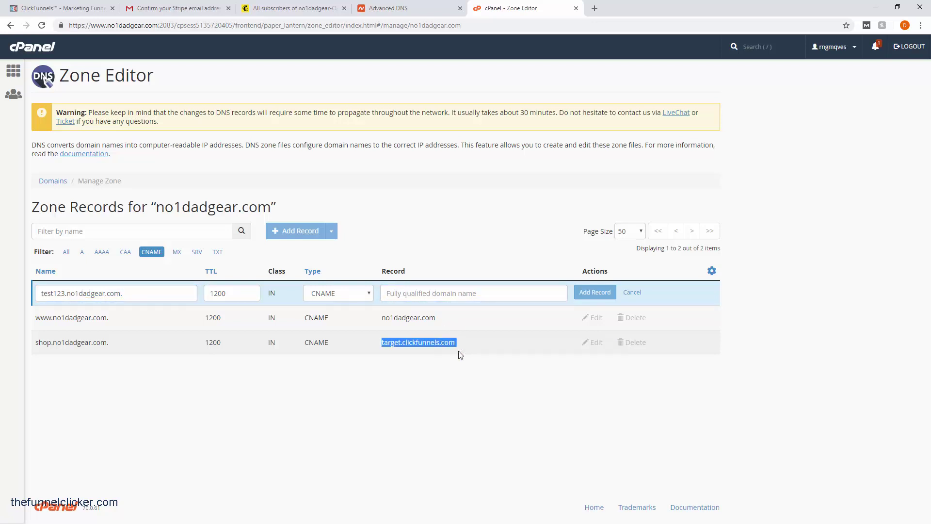
pyautogui.click(433, 291)
pyautogui.hotkey('ctrl', 'v')
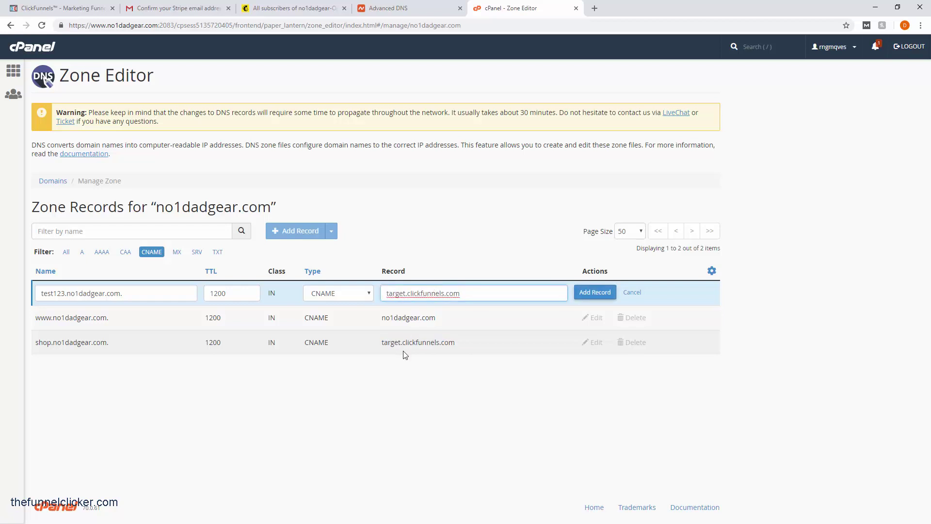
# Step: Cross-check host and target against the ClickFunnels instructions, then save the CNAME record
pyautogui.click(89, 10)
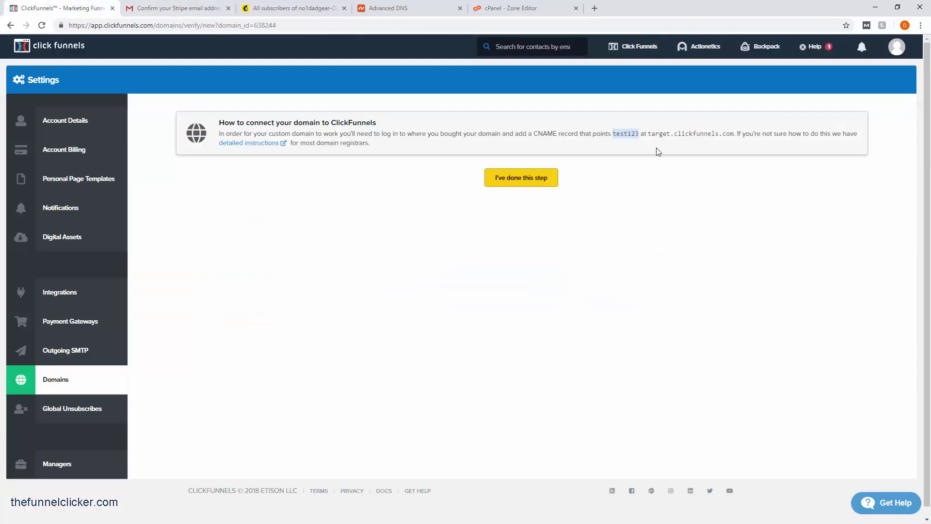
pyautogui.moveTo(647, 133); pyautogui.dragTo(733, 135)
pyautogui.doubleClick(620, 134)
pyautogui.click(509, 8)
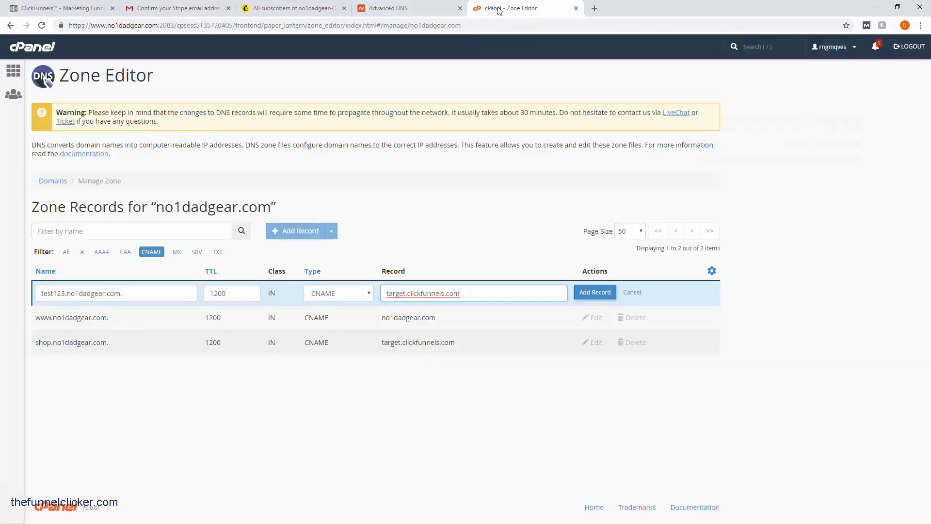
pyautogui.click(594, 294)
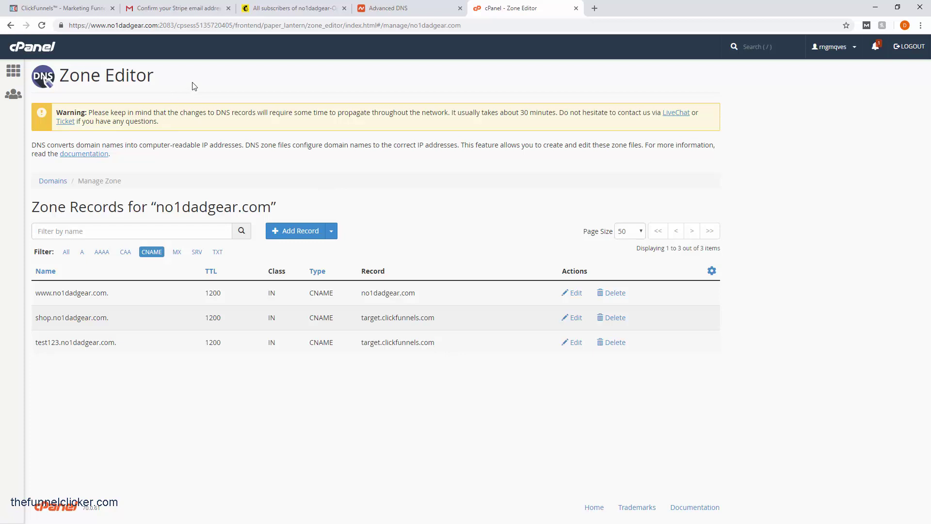
# Step: Confirm the CNAME step in ClickFunnels and rerun the check until test123.no1dadgear.com connects
pyautogui.click(72, 11)
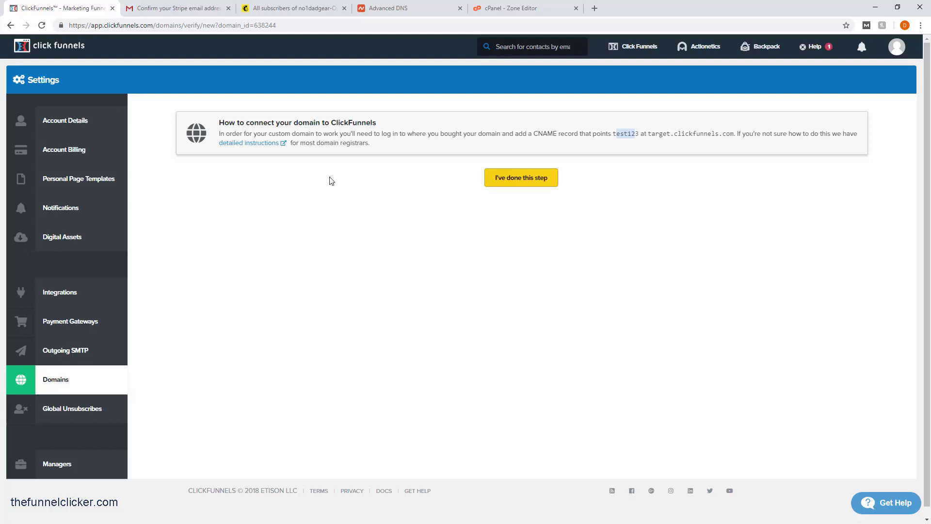
pyautogui.click(401, 183)
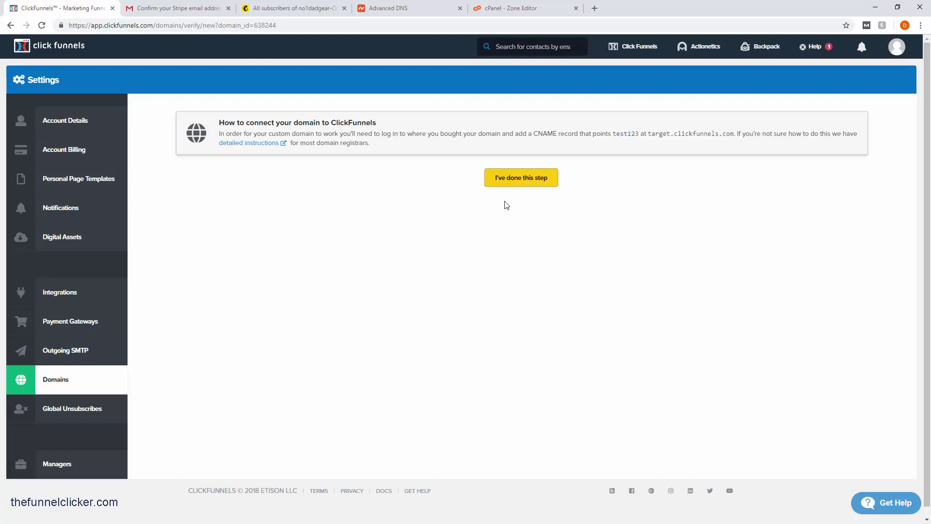
pyautogui.click(524, 183)
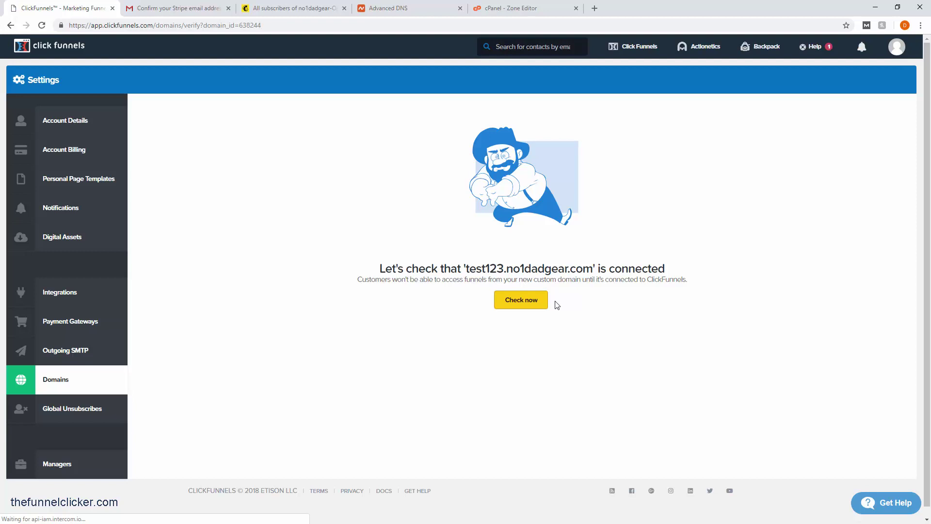
pyautogui.click(523, 303)
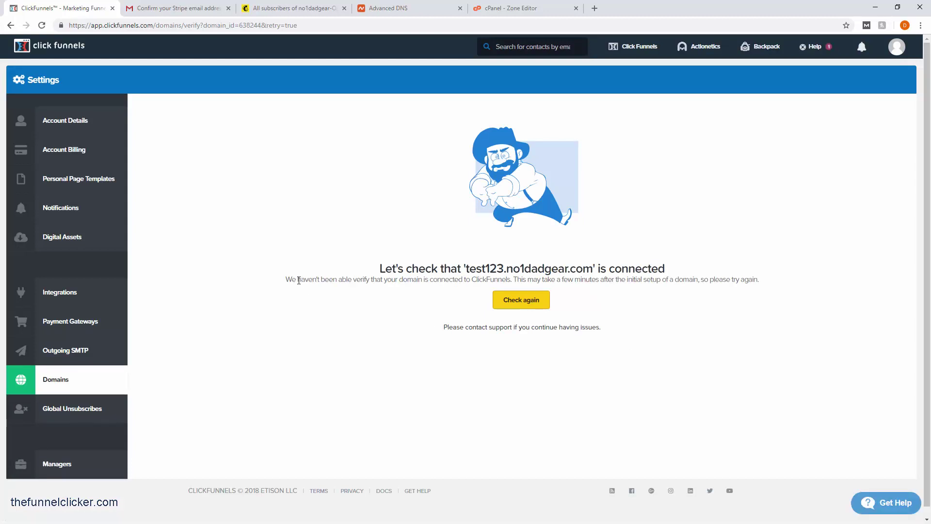
pyautogui.moveTo(484, 279); pyautogui.dragTo(297, 280)
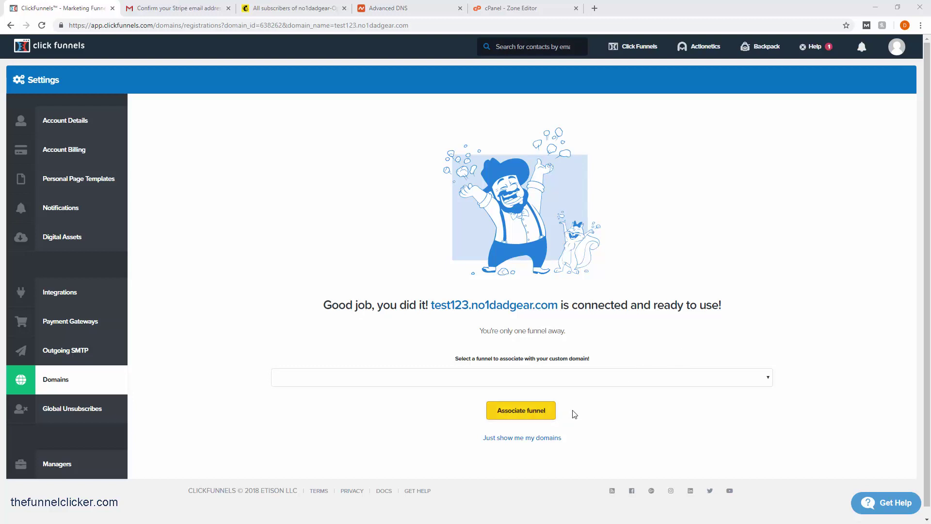
# Step: Associate NoDadGear-Funnel with test123.no1dadgear.com
pyautogui.click(765, 383)
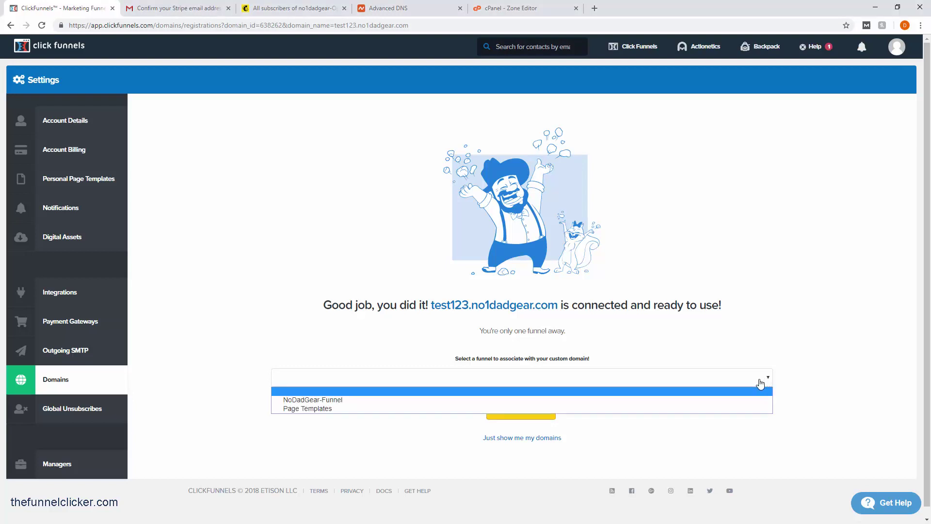
pyautogui.click(356, 399)
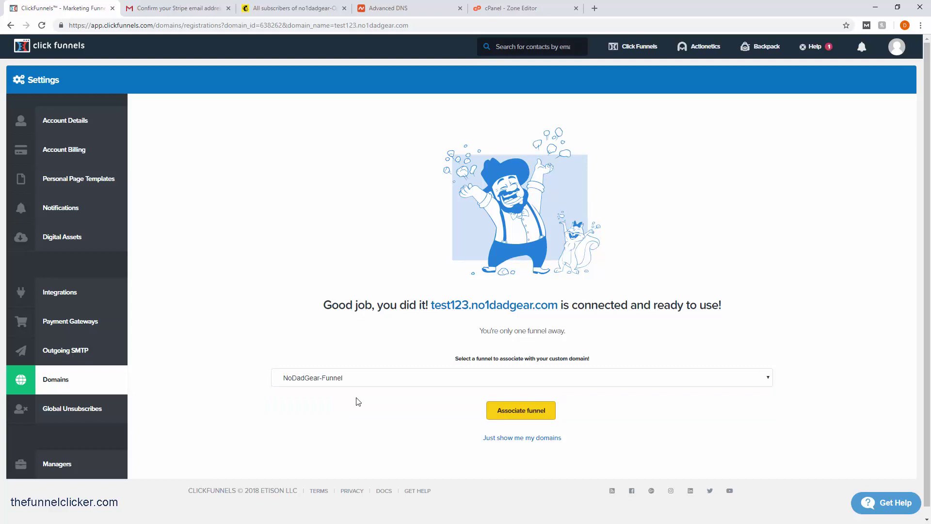
pyautogui.click(519, 412)
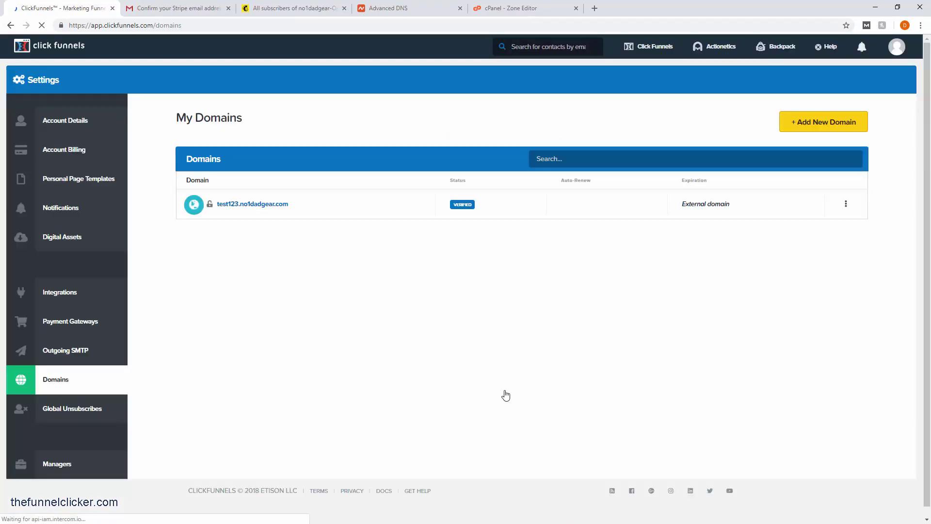
# Step: Save NoDadGear-Funnel / OptIn as the default page for test123.no1dadgear.com
pyautogui.click(261, 208)
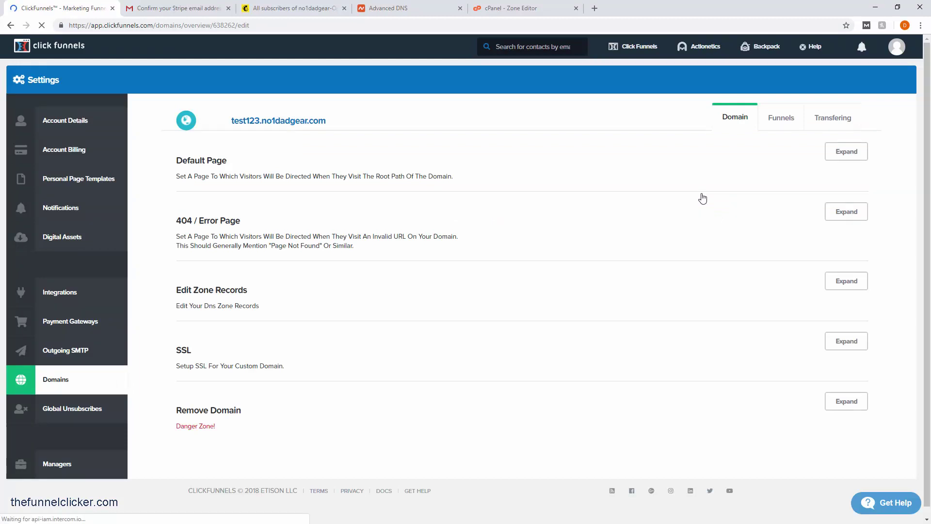
pyautogui.click(839, 158)
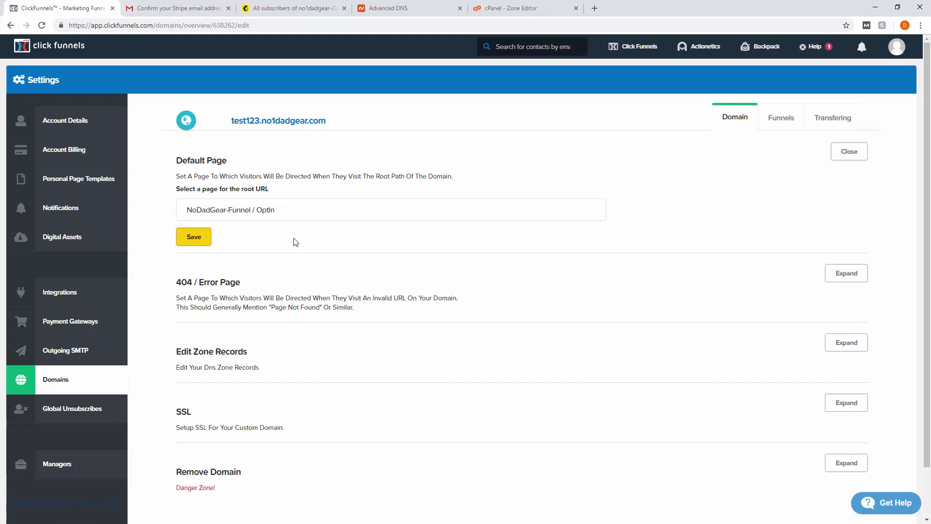
pyautogui.click(194, 238)
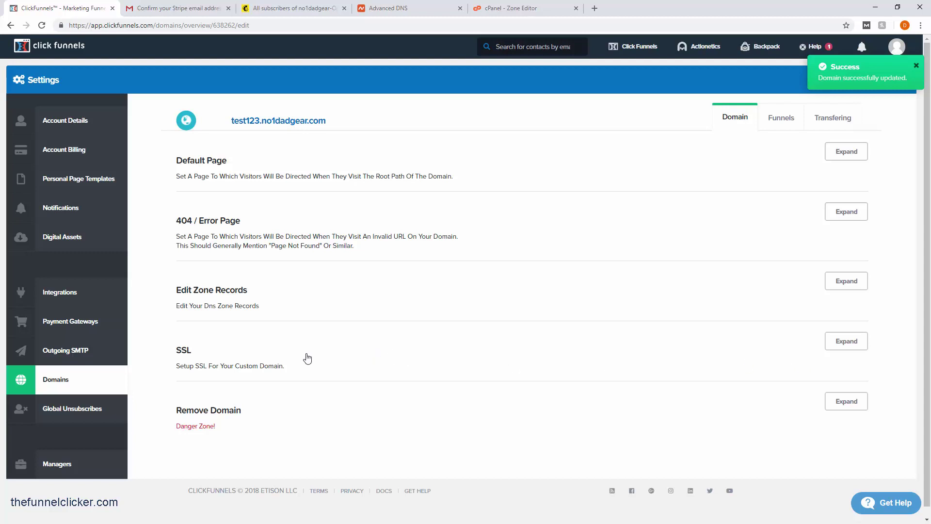
pyautogui.click(844, 346)
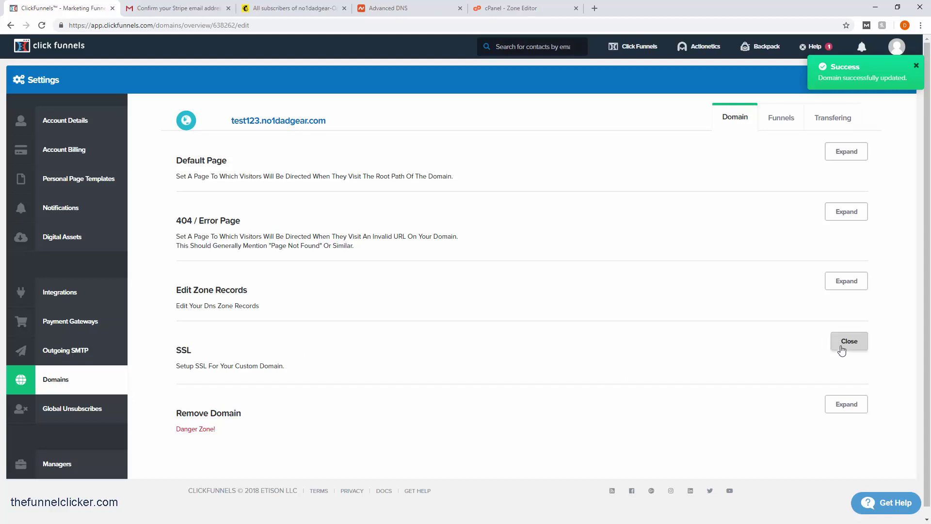
# Step: Add SSL to test123.no1dadgear.com and confirm NoDadGear-Funnel is its linked funnel
pyautogui.click(198, 400)
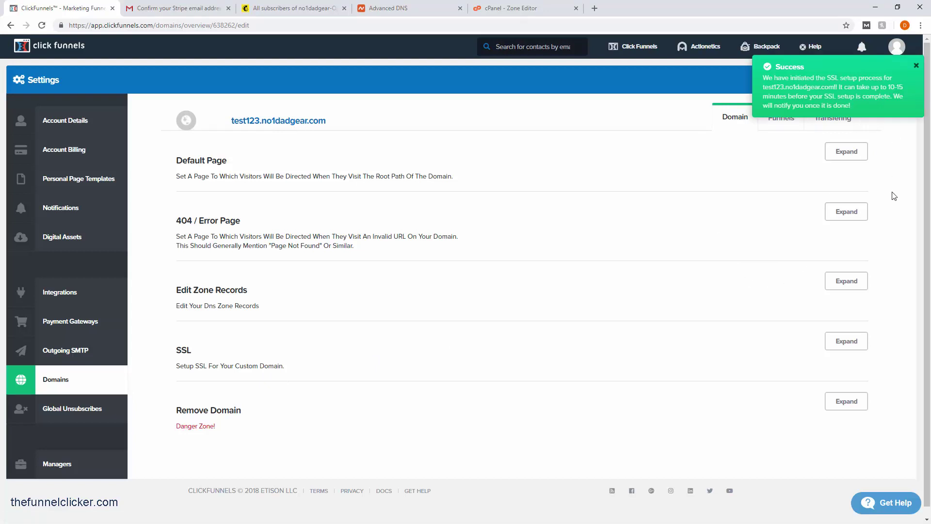
pyautogui.click(916, 66)
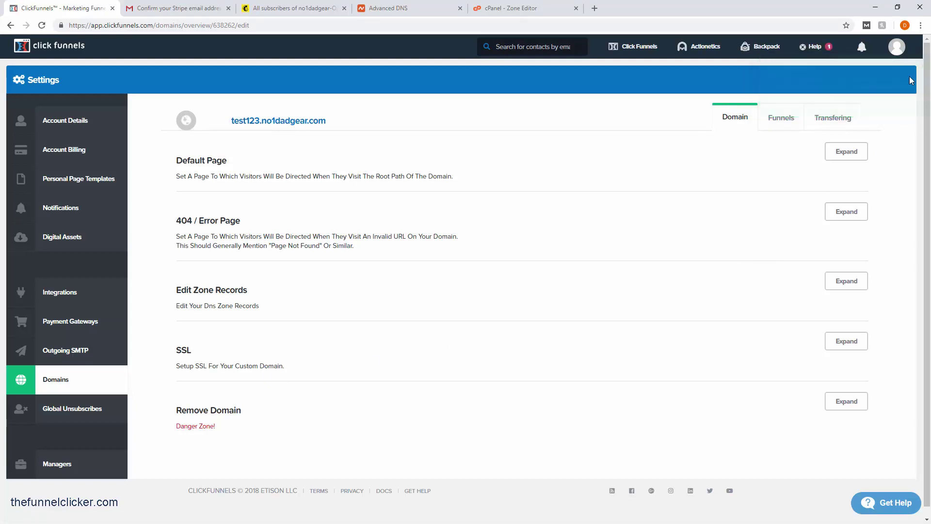
pyautogui.click(784, 121)
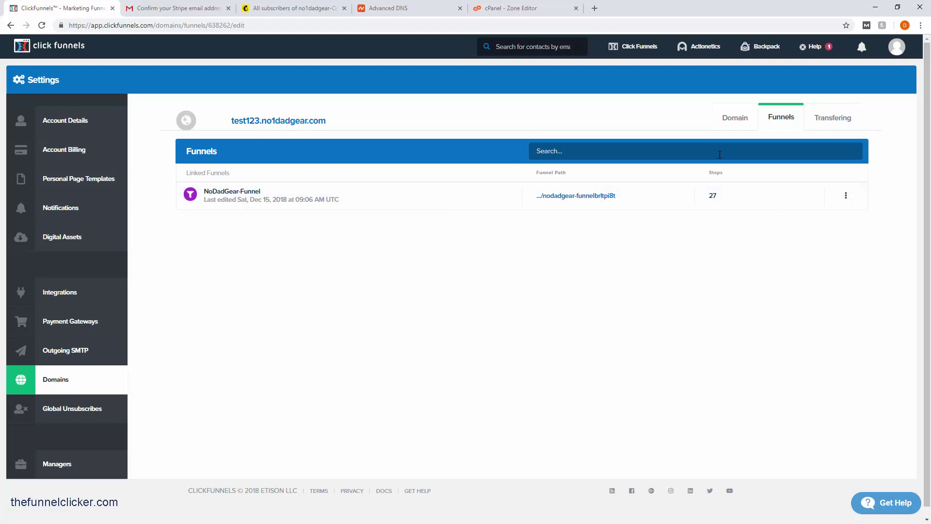
# Step: Copy the domain name and load test123.no1dadgear.com/optin in a new Chrome tab
pyautogui.moveTo(329, 122); pyautogui.dragTo(230, 121)
pyautogui.rightClick(284, 123)
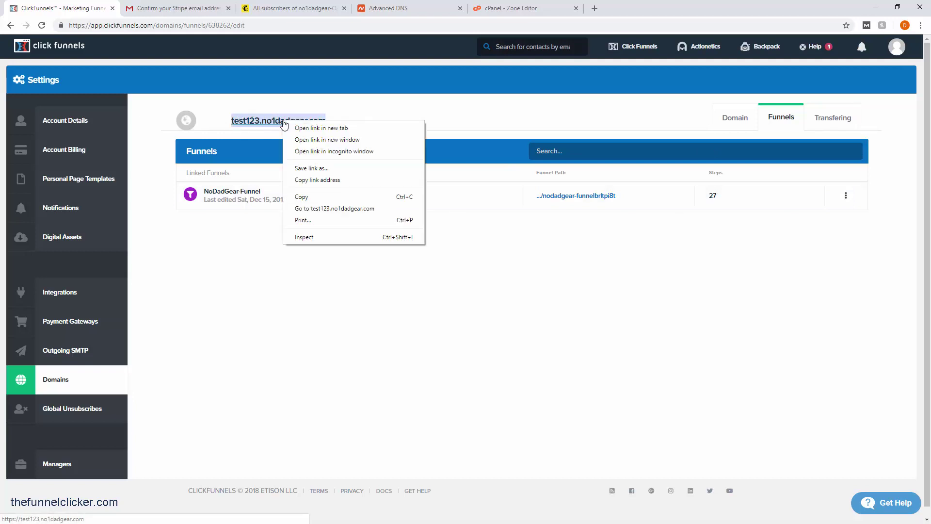
pyautogui.click(302, 197)
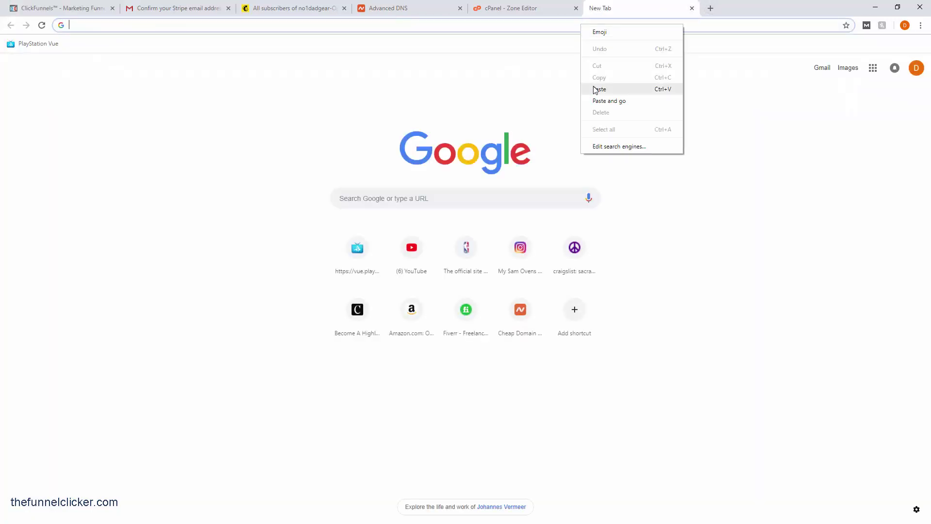
pyautogui.click(600, 88)
pyautogui.click(687, 99)
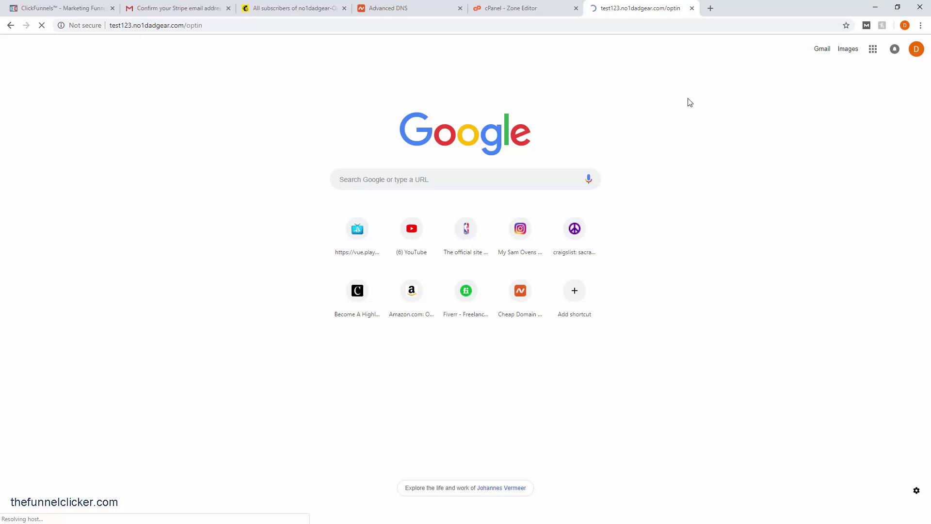